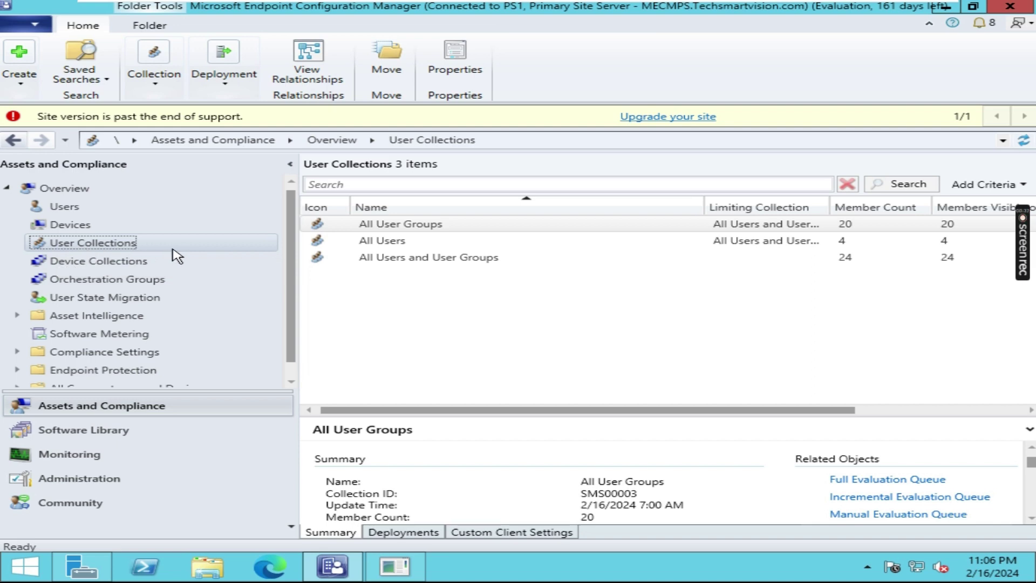
# Step: Launch the Create User Collection wizard from the User Collections node in Assets and Compliance
pyautogui.click(430, 305)
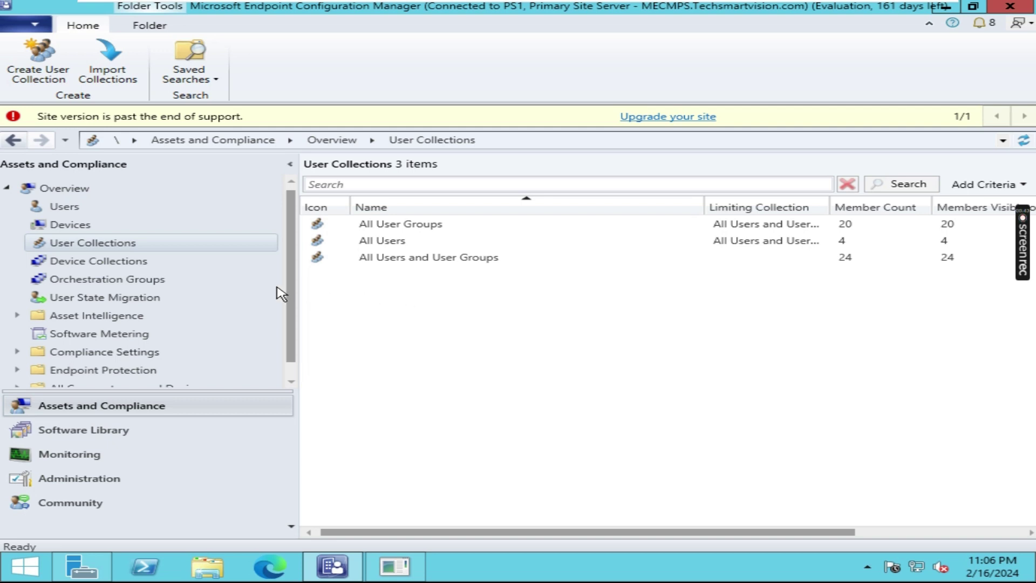
pyautogui.rightClick(166, 249)
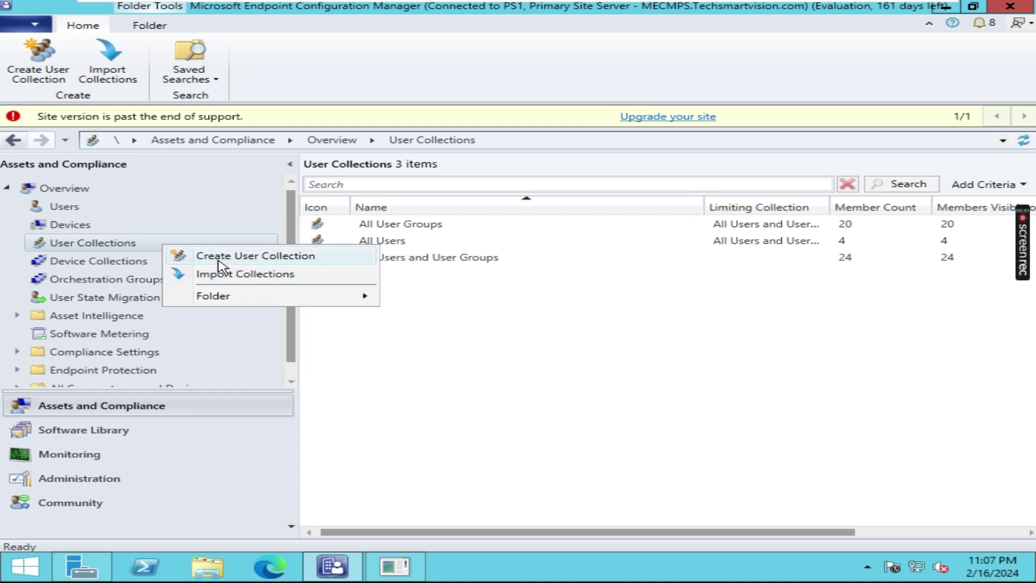
pyautogui.click(337, 257)
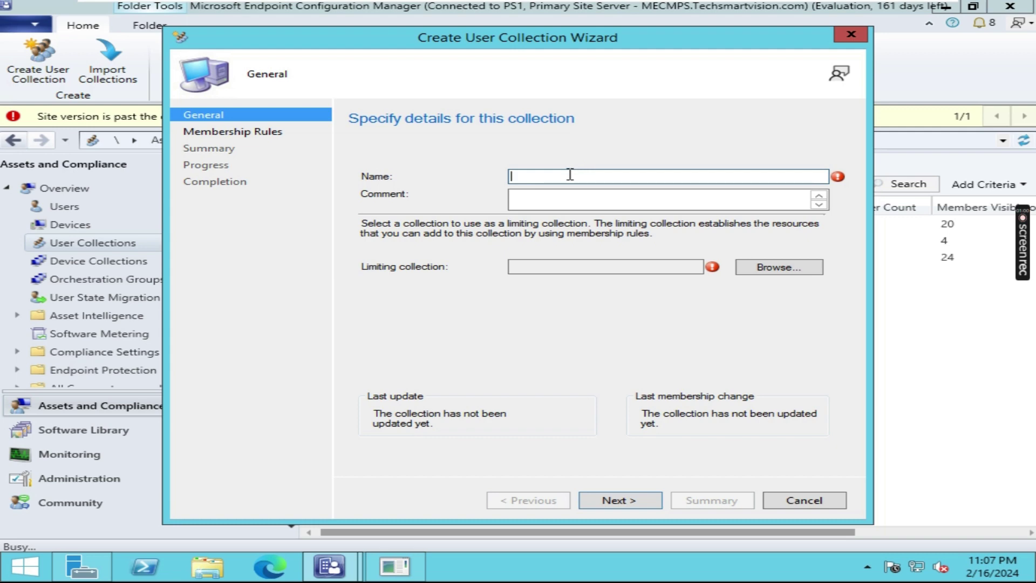
# Step: Enter 'User collction (Direct Rule)' as the collection name and browse for a limiting collection
pyautogui.write('User collcr')
pyautogui.press('BackSpace')
pyautogui.write('tion(')
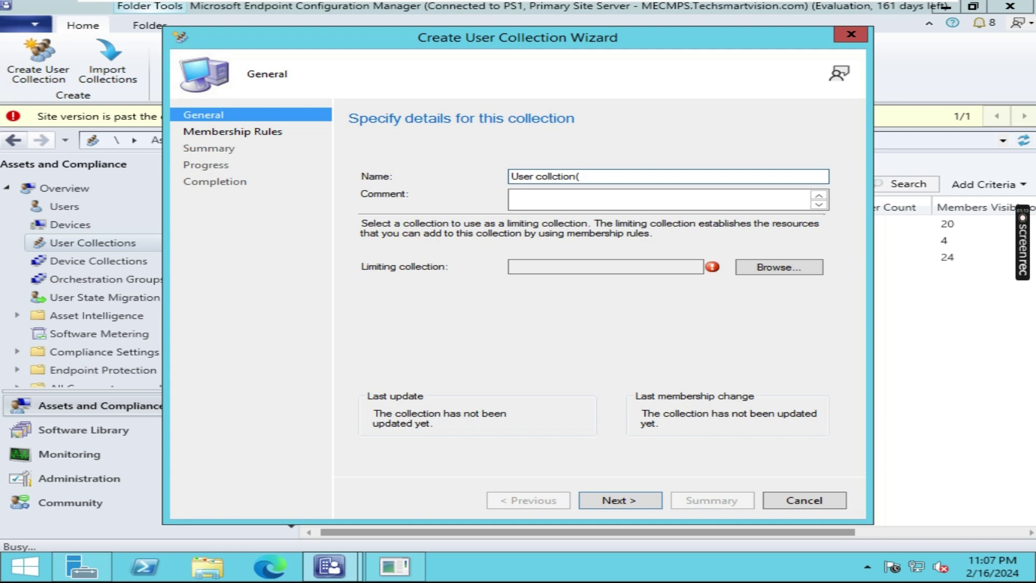
pyautogui.write(' Direct Rule)')
pyautogui.click(575, 177)
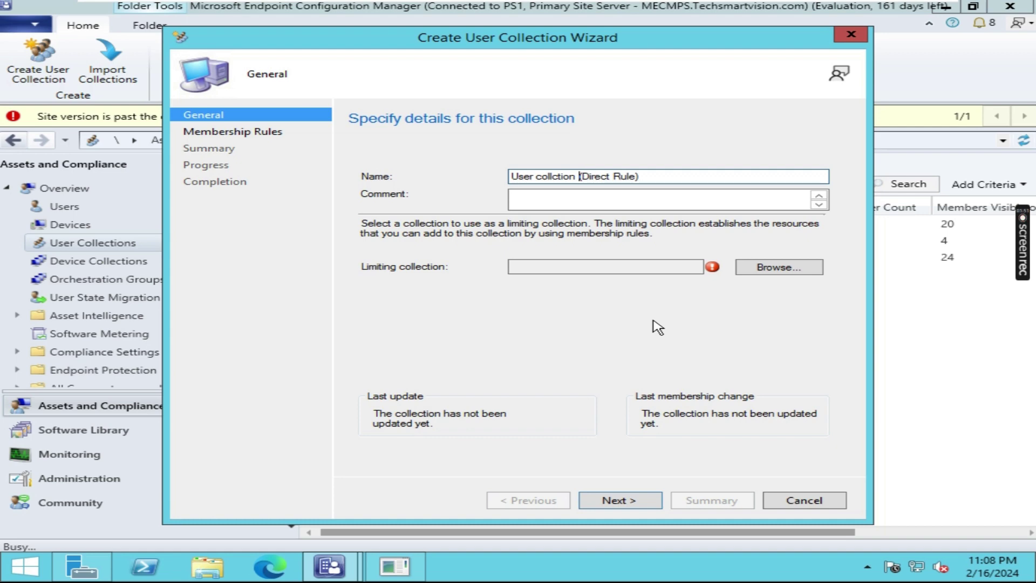
pyautogui.click(777, 273)
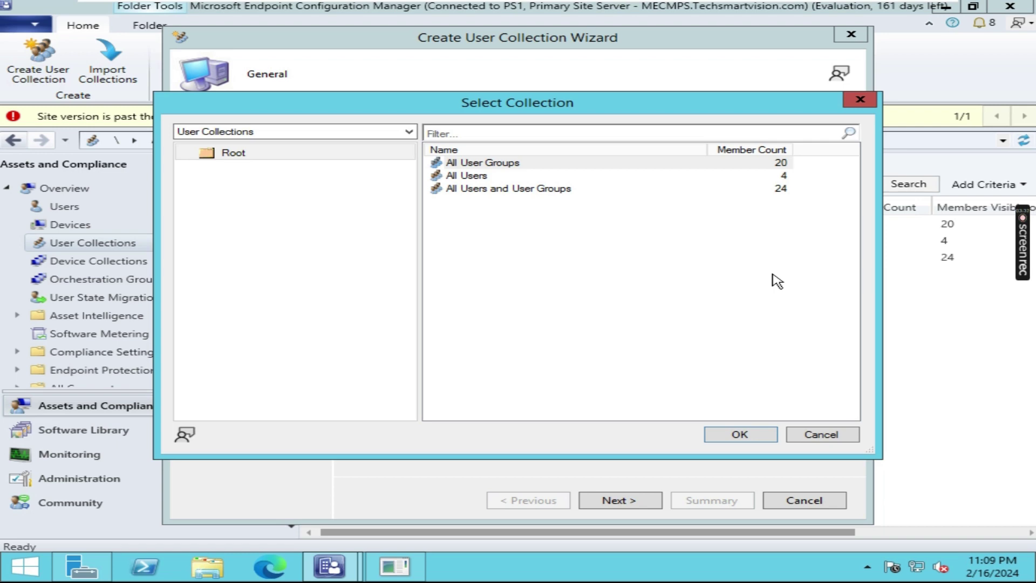
# Step: Choose All Users as the limiting collection
pyautogui.click(473, 178)
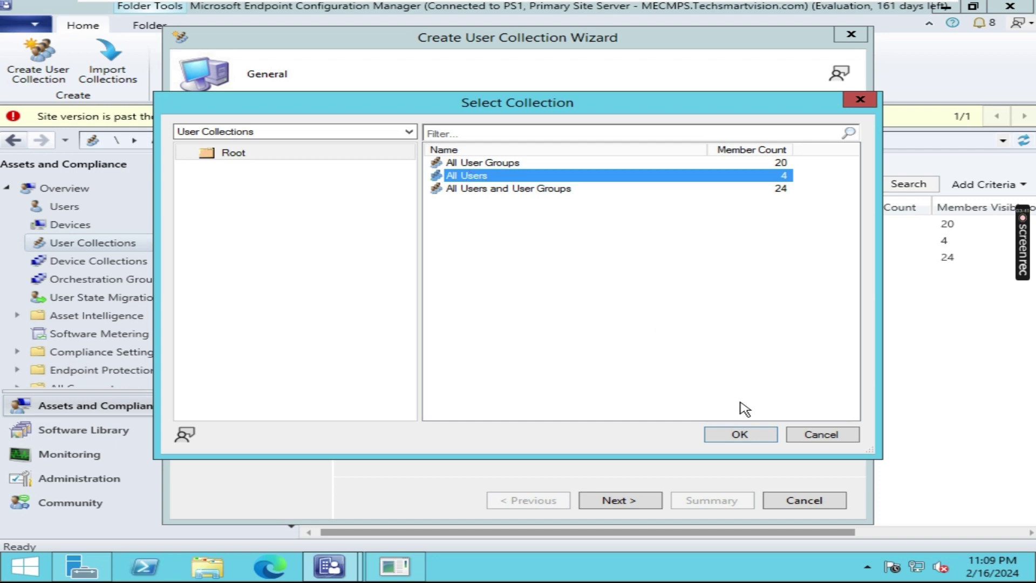
pyautogui.click(754, 435)
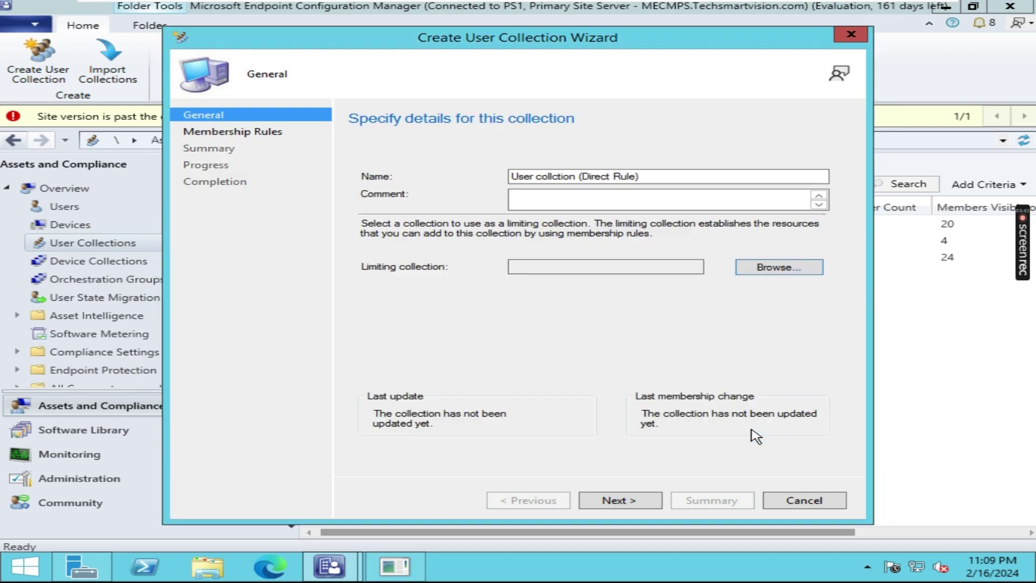
# Step: On Membership Rules, add a Direct Rule and move past its Welcome page
pyautogui.click(652, 502)
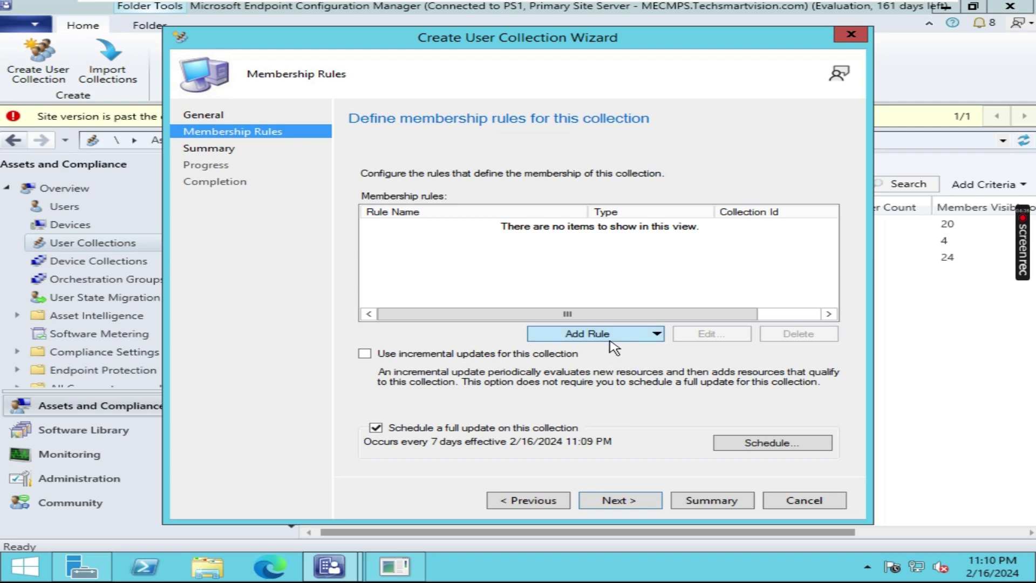
pyautogui.click(618, 339)
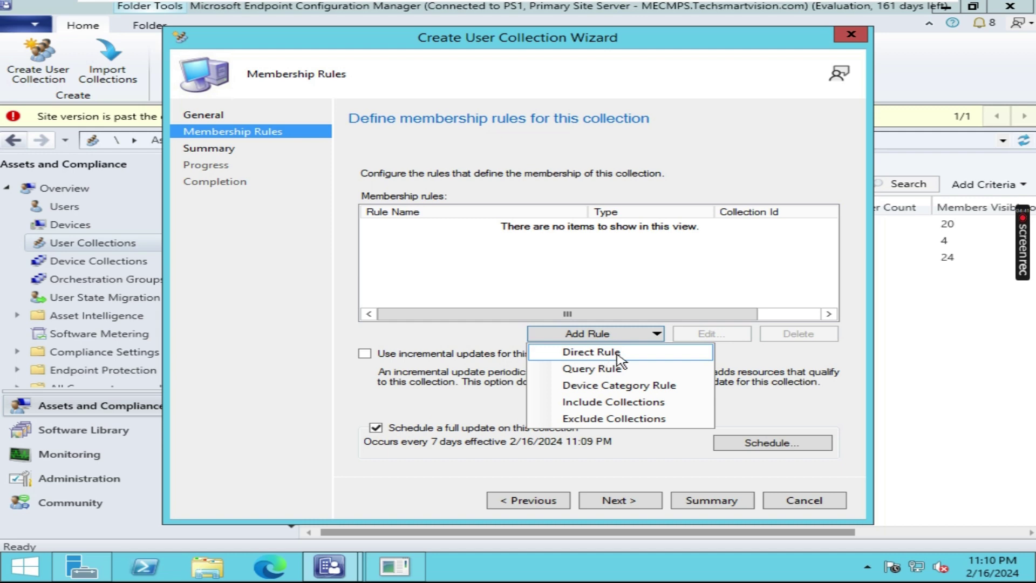
pyautogui.click(636, 355)
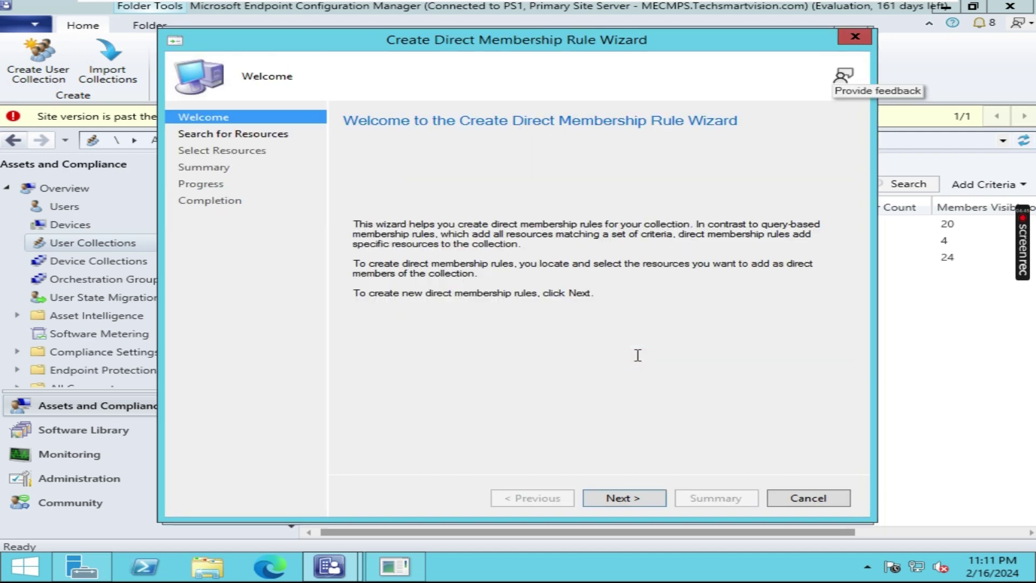
pyautogui.click(624, 499)
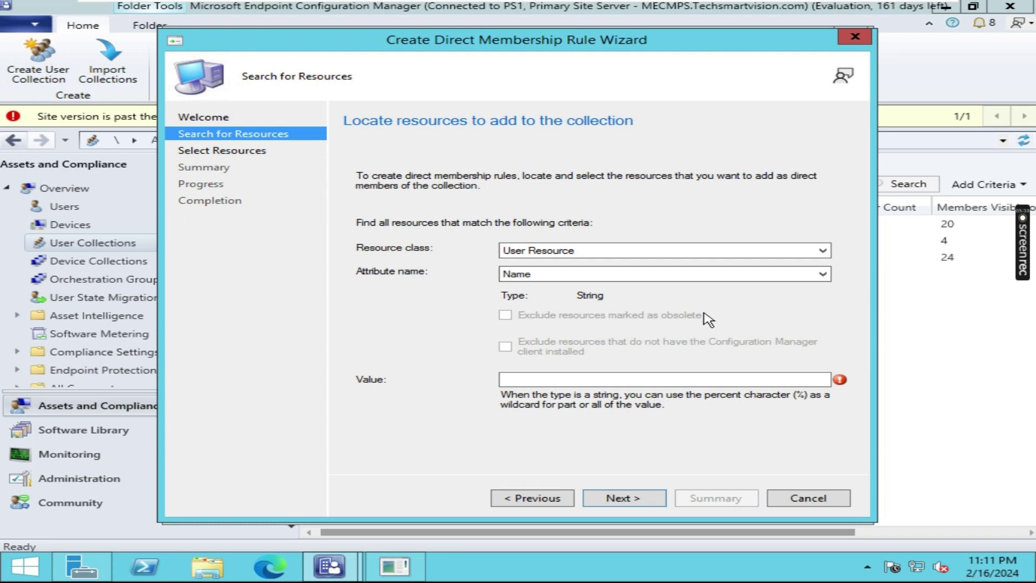
# Step: Search User Resource by User Name, using the demo user's name as the value
pyautogui.click(551, 277)
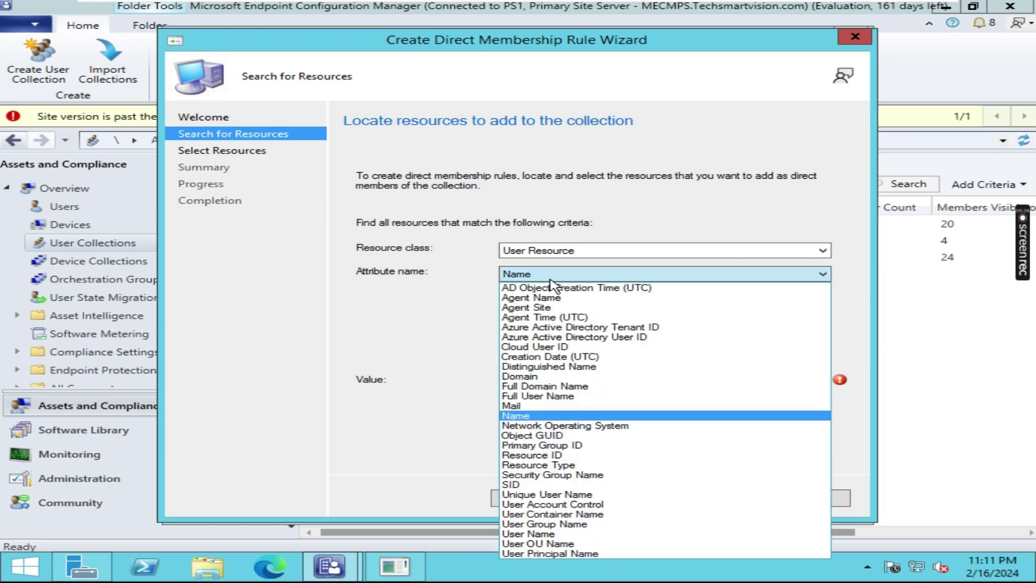
pyautogui.click(573, 537)
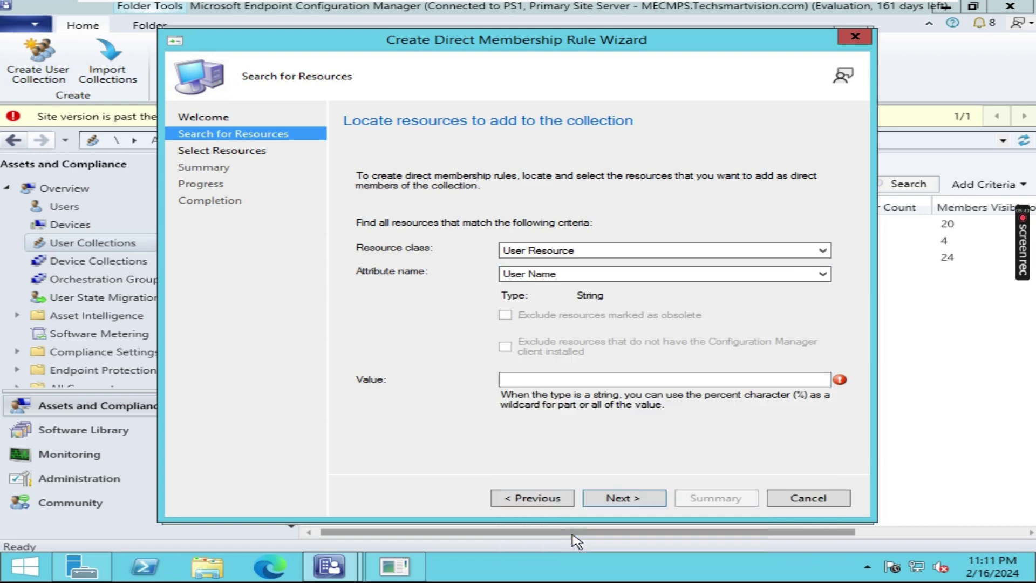
pyautogui.click(553, 380)
pyautogui.write('Sh')
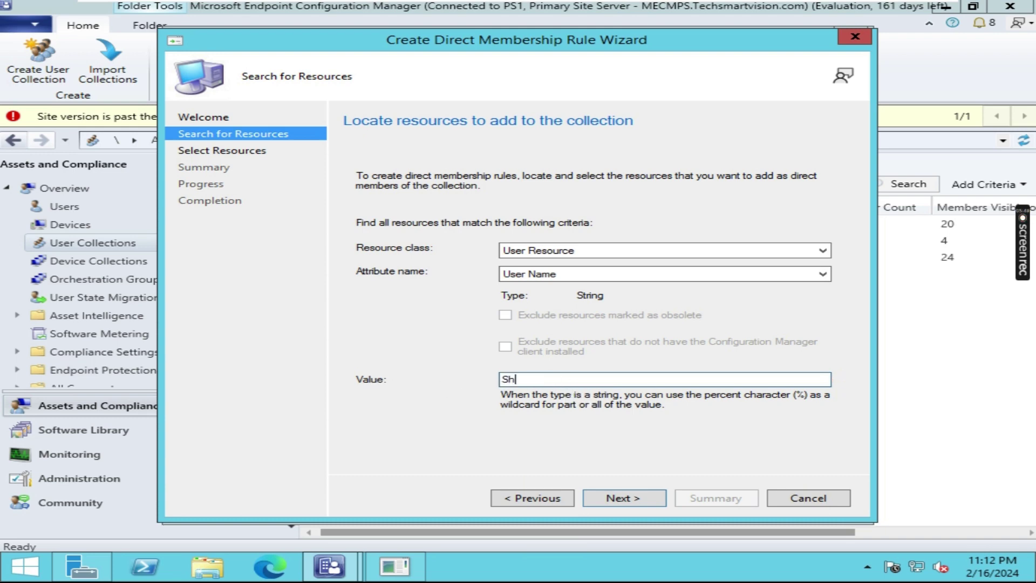
pyautogui.write('abaz')
pyautogui.moveTo(547, 380); pyautogui.dragTo(462, 381)
pyautogui.click(649, 501)
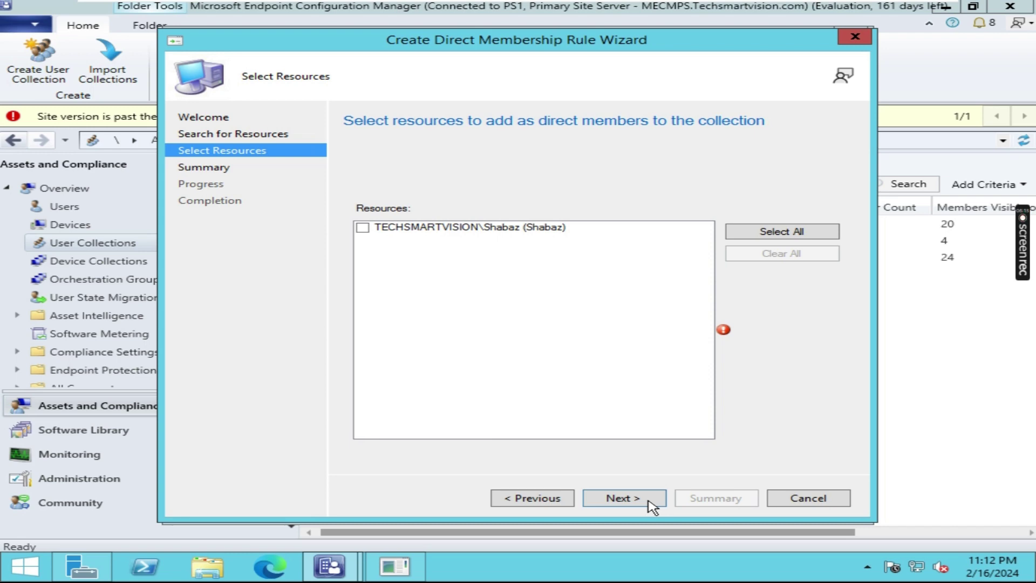
# Step: Rerun the search with value % and check the user account among the four results
pyautogui.click(532, 506)
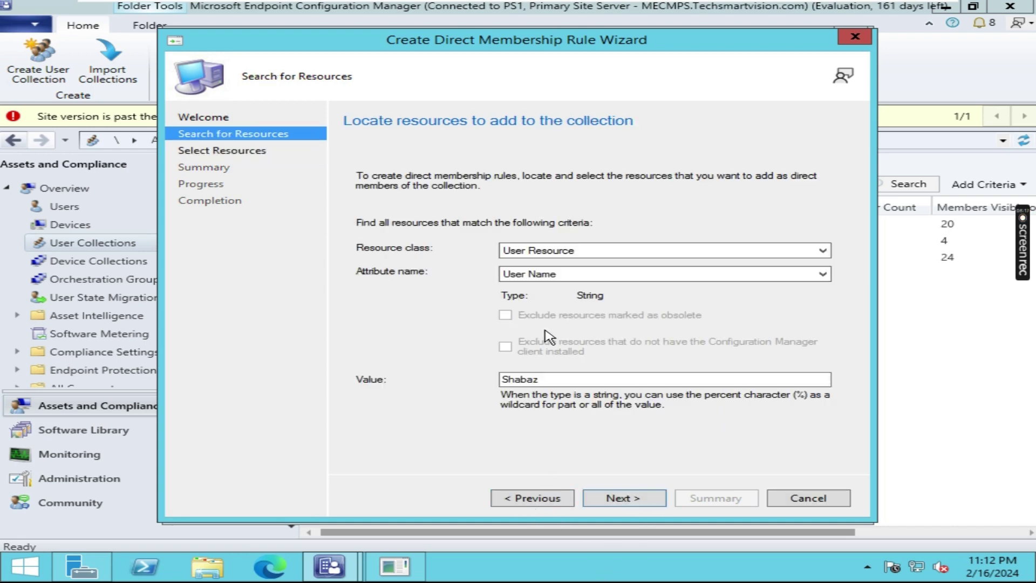
pyautogui.doubleClick(505, 380)
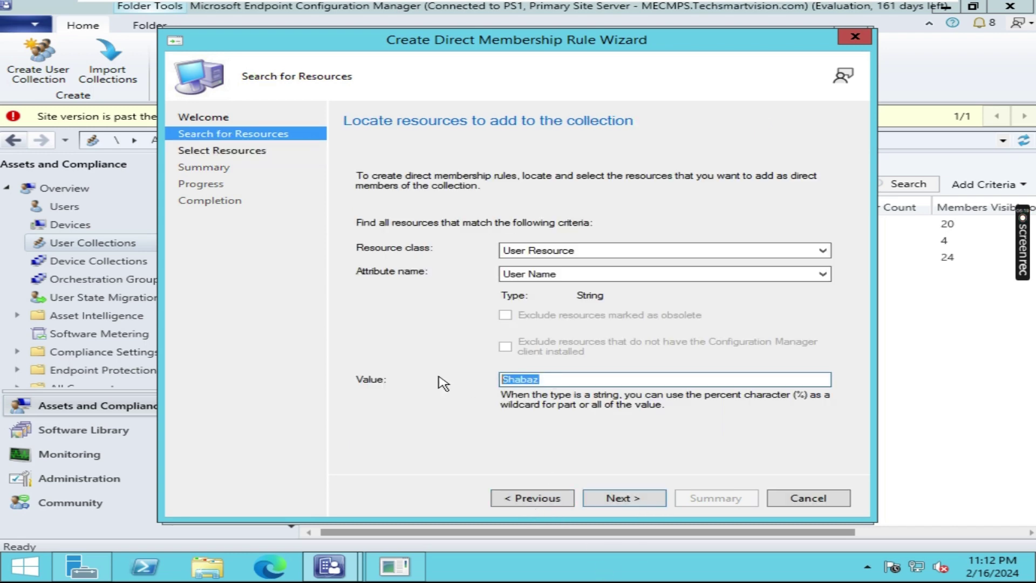
pyautogui.write('%')
pyautogui.click(645, 499)
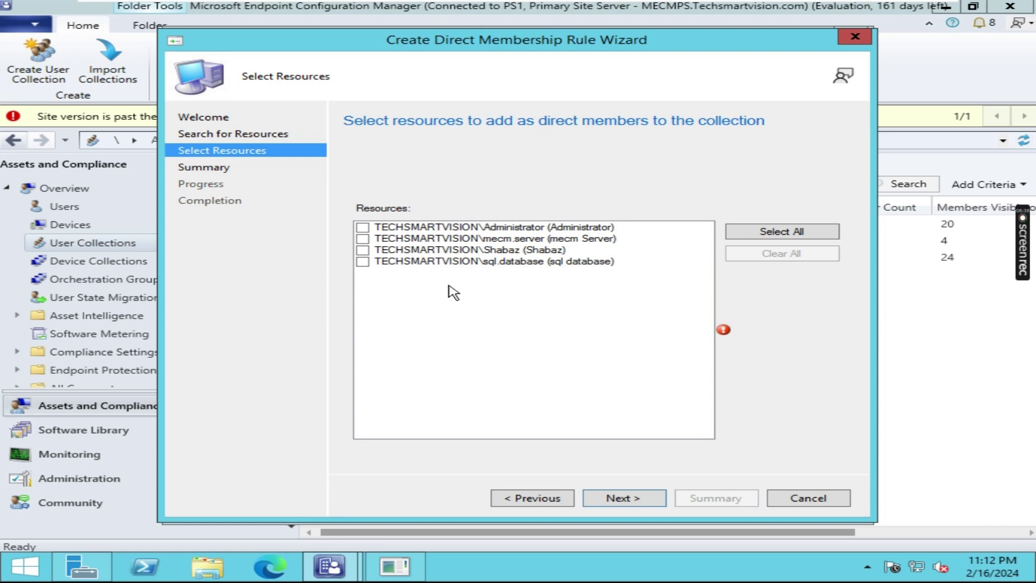
pyautogui.click(363, 250)
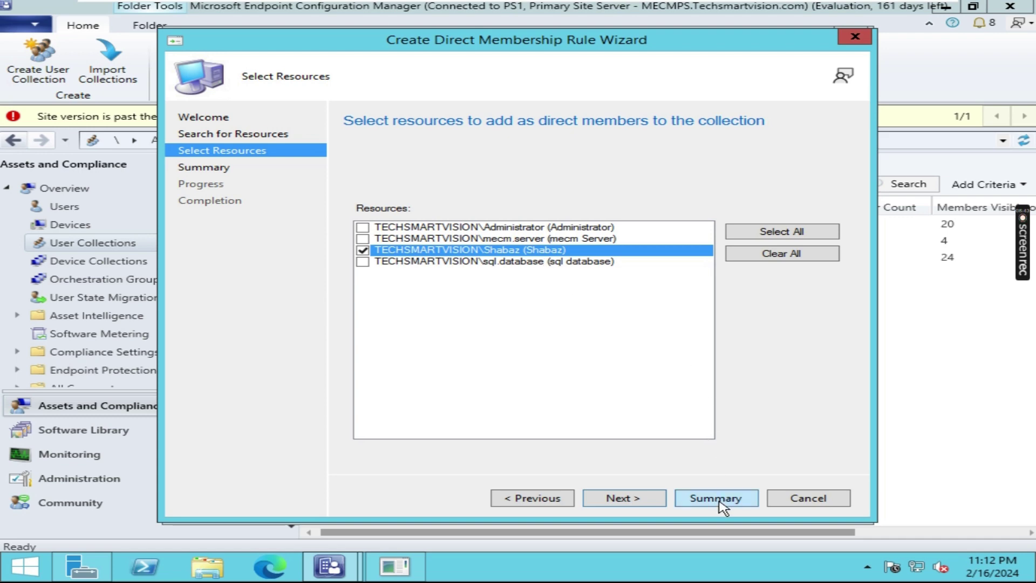
# Step: Complete the Direct Membership Rule wizard to add the selected user
pyautogui.click(656, 499)
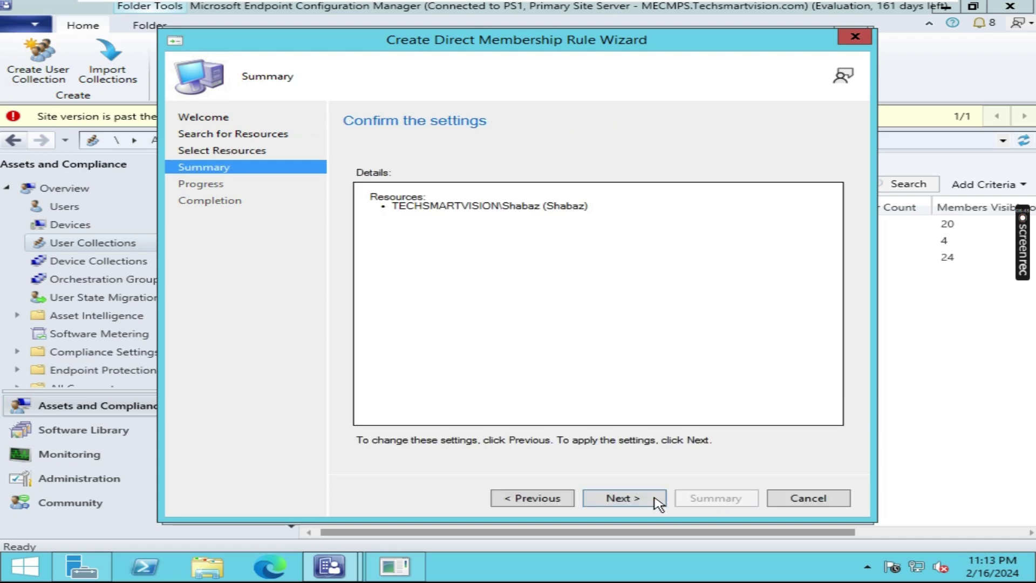
pyautogui.click(656, 499)
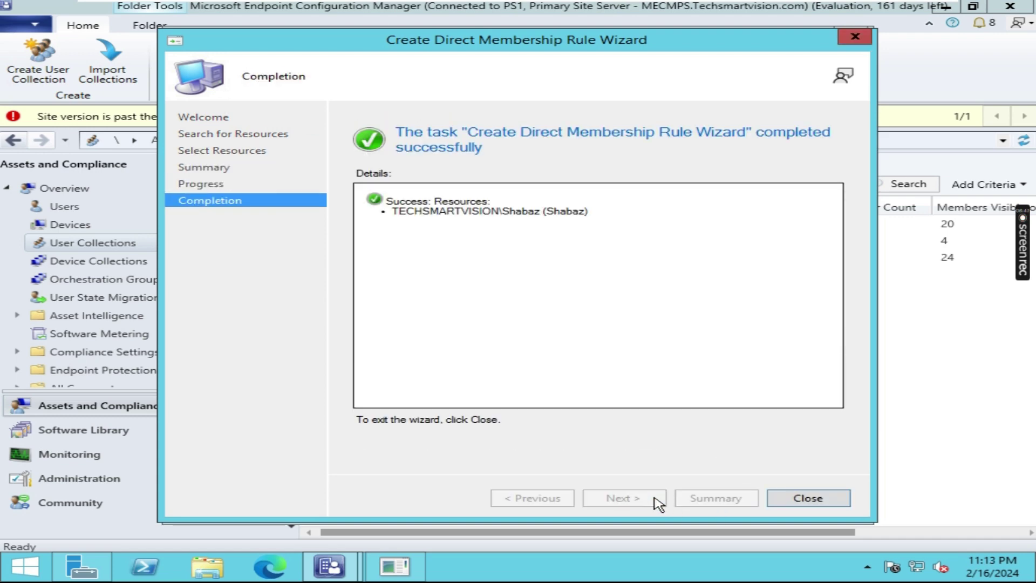
pyautogui.click(810, 498)
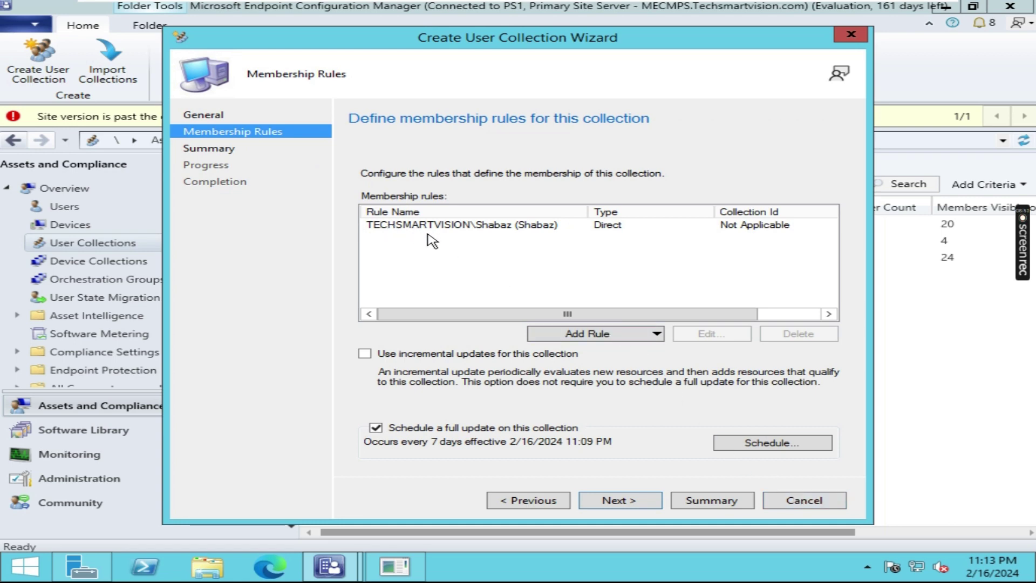
# Step: Review the single direct rule, then finish the collection wizard through its Summary page
pyautogui.click(608, 226)
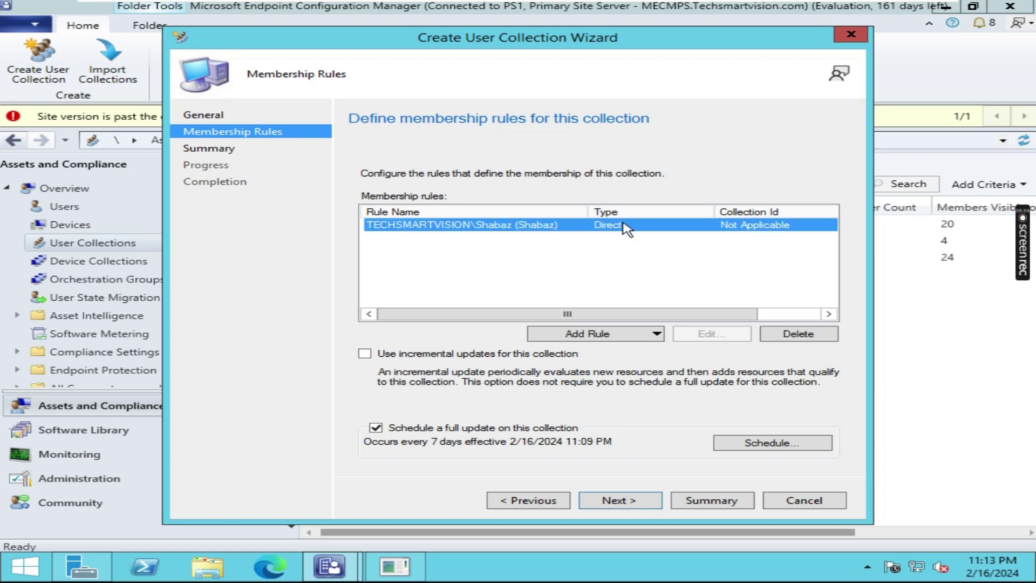
pyautogui.click(627, 253)
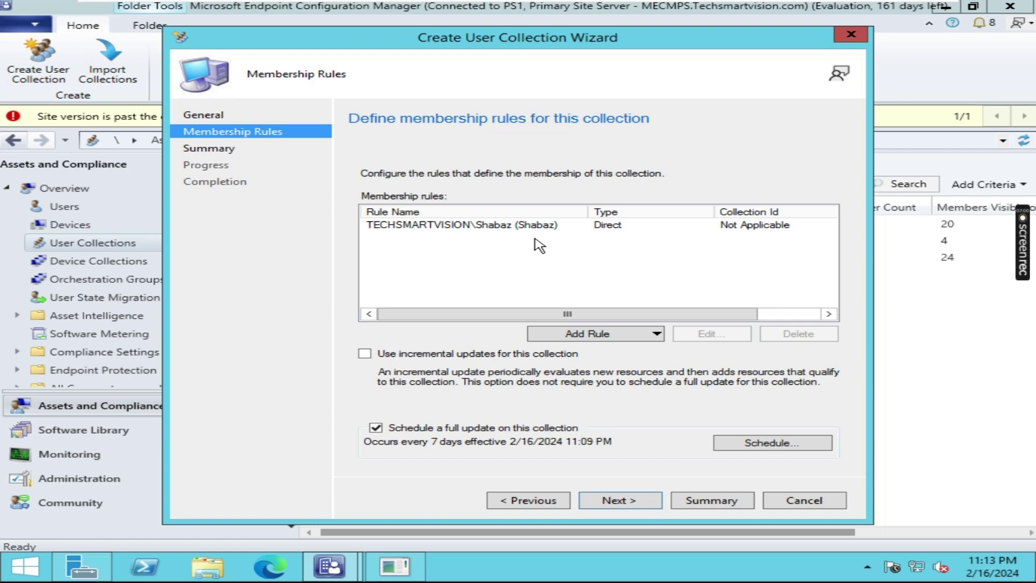
pyautogui.click(625, 343)
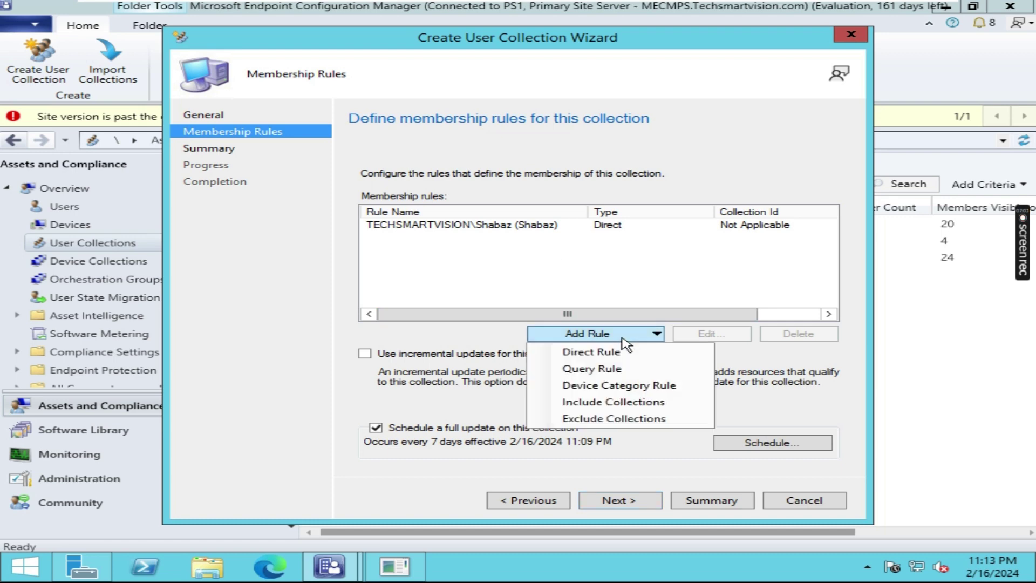
pyautogui.click(562, 291)
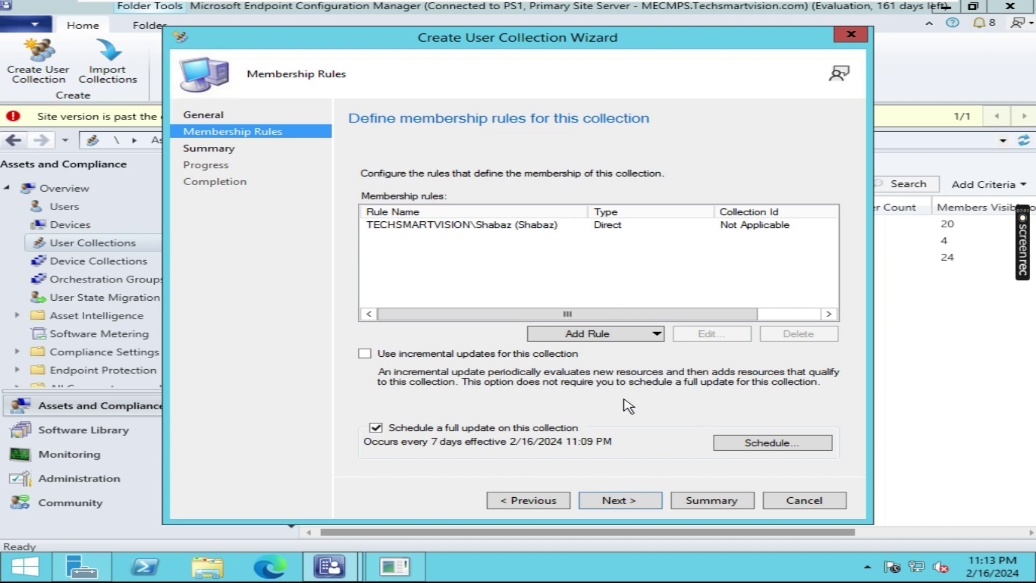
pyautogui.click(634, 506)
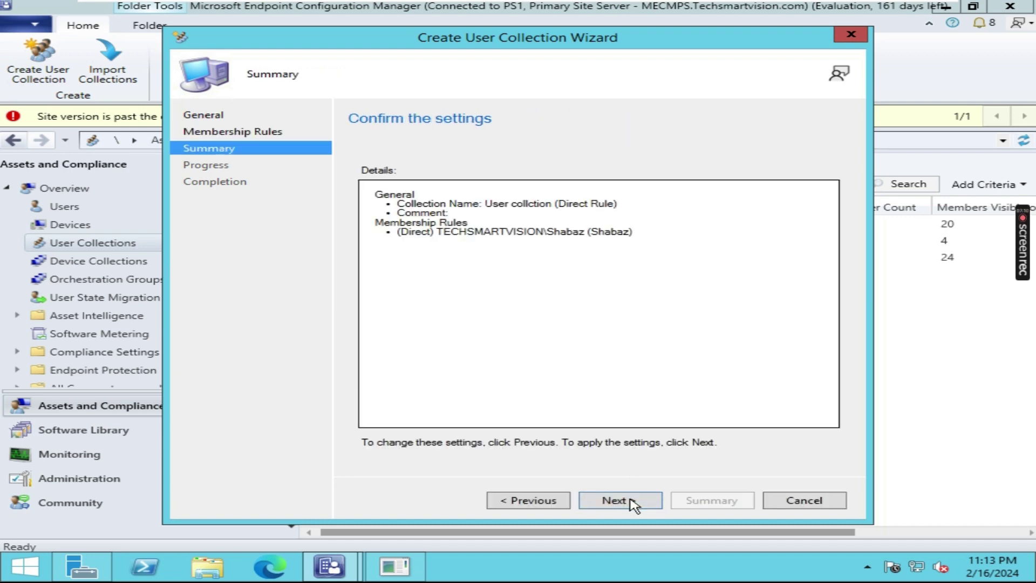
pyautogui.click(635, 506)
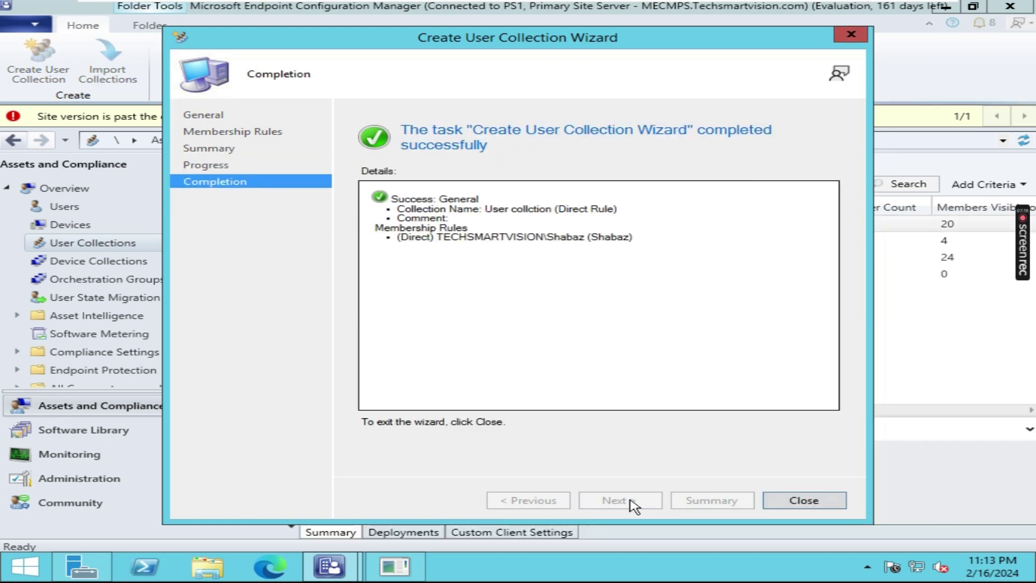
pyautogui.click(800, 499)
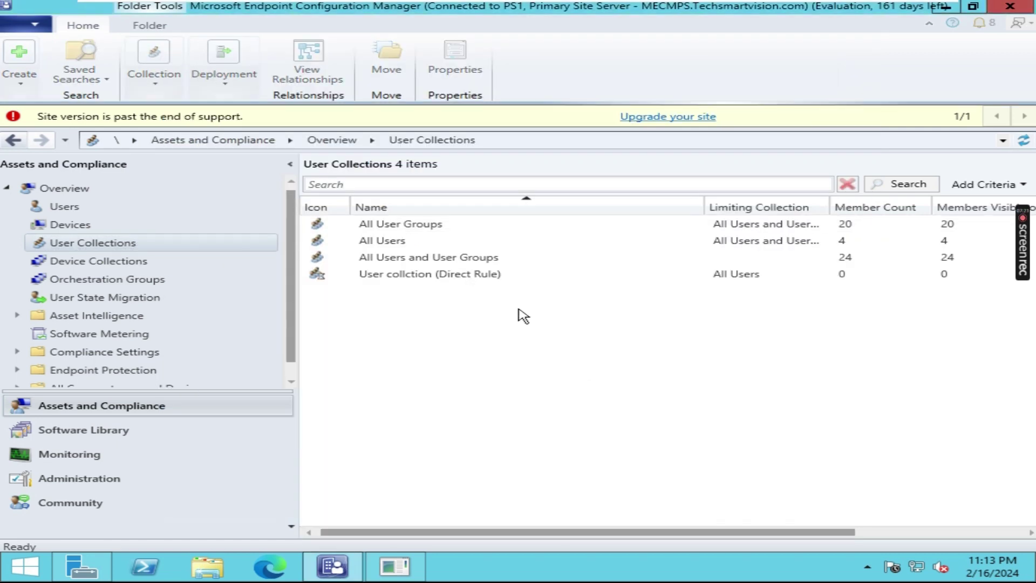
# Step: Refresh 'User collction (Direct Rule)' so its member count updates to 1
pyautogui.click(380, 273)
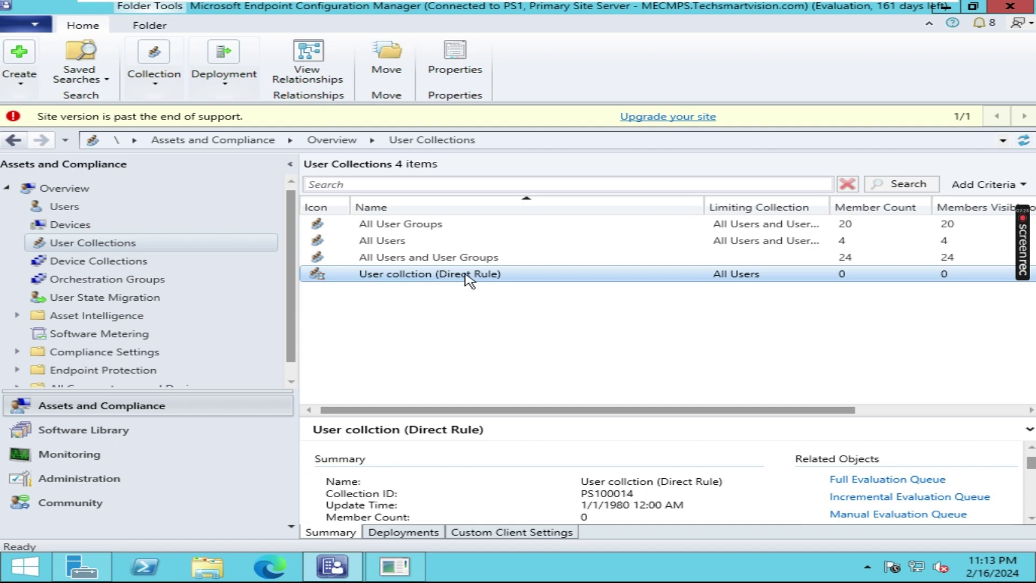
pyautogui.click(410, 291)
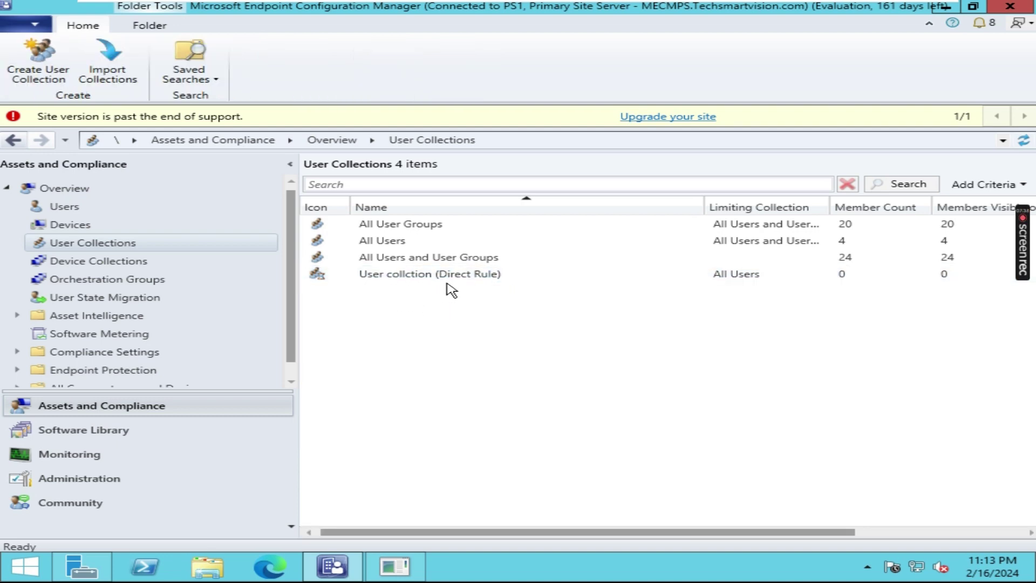
pyautogui.click(502, 275)
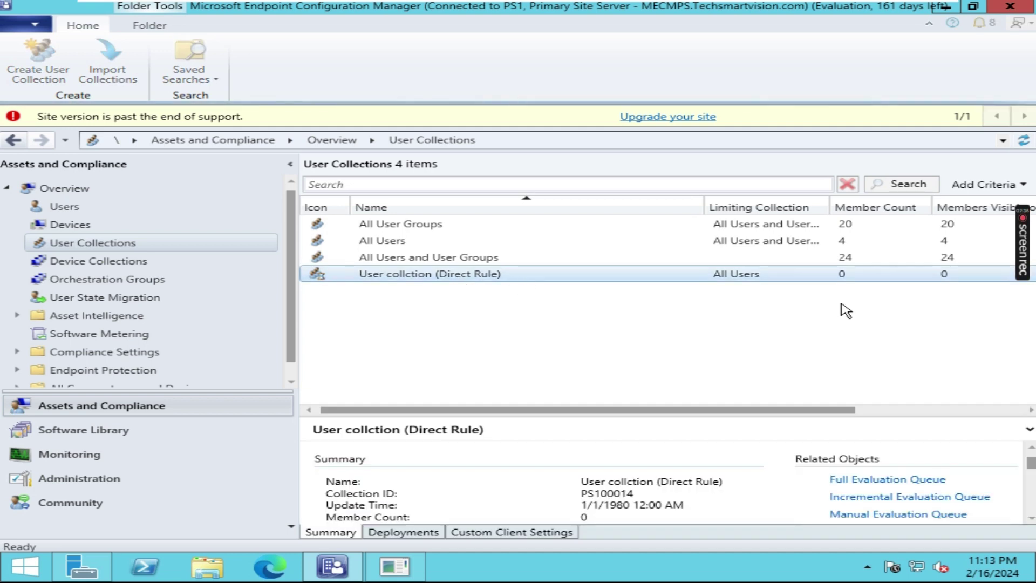
pyautogui.rightClick(642, 284)
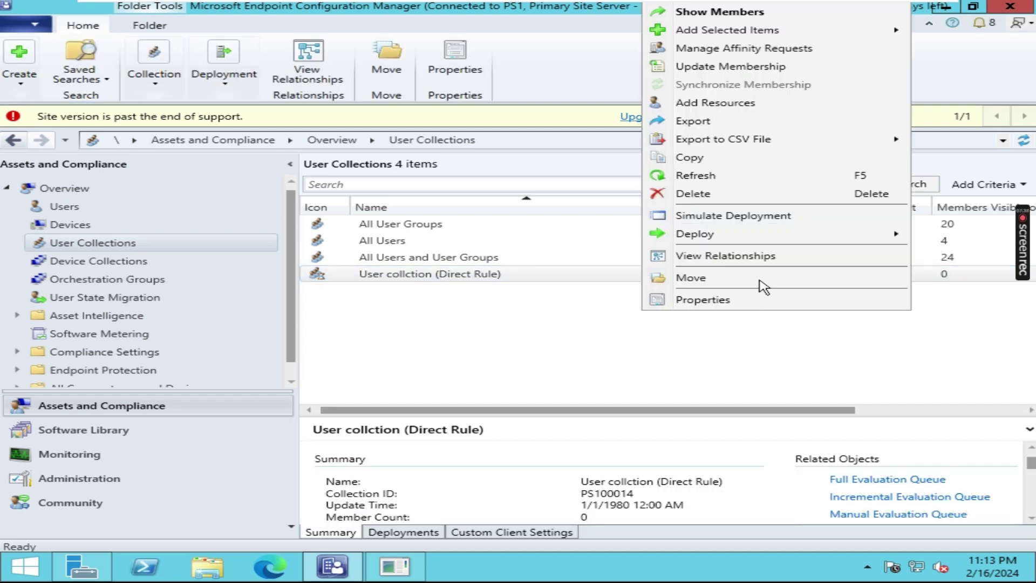
pyautogui.click(909, 347)
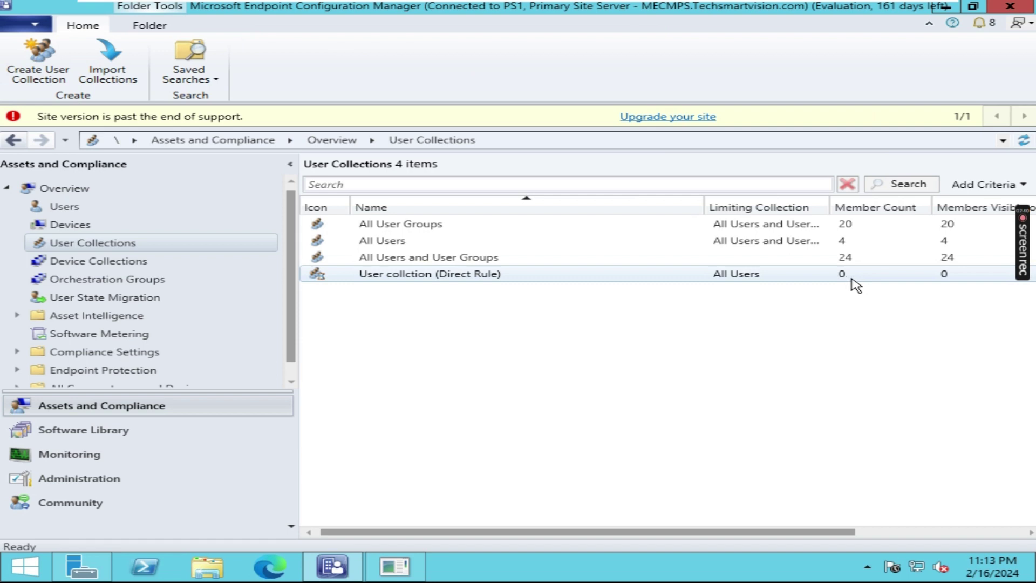
pyautogui.click(571, 277)
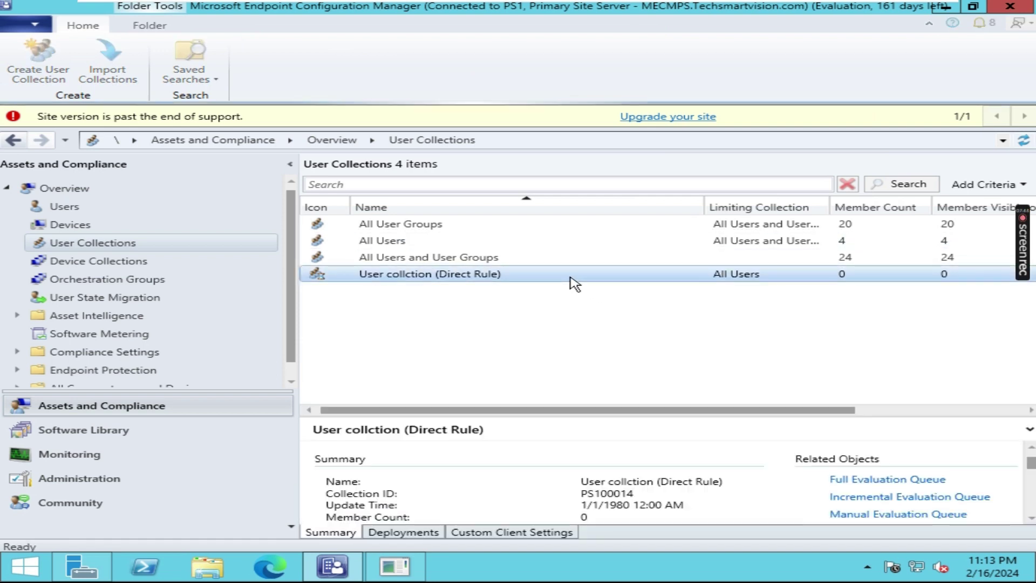
pyautogui.rightClick(574, 280)
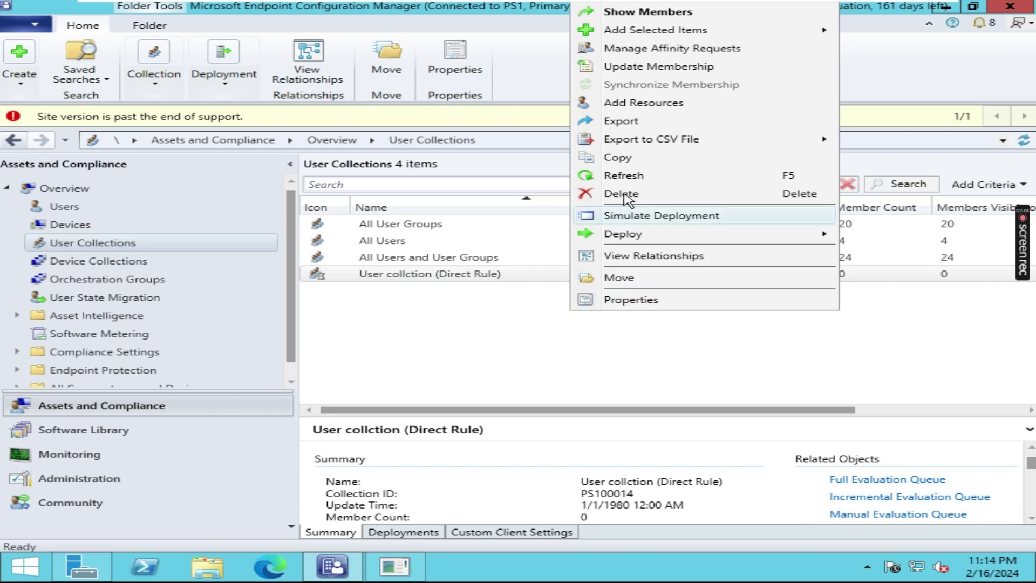
pyautogui.click(621, 177)
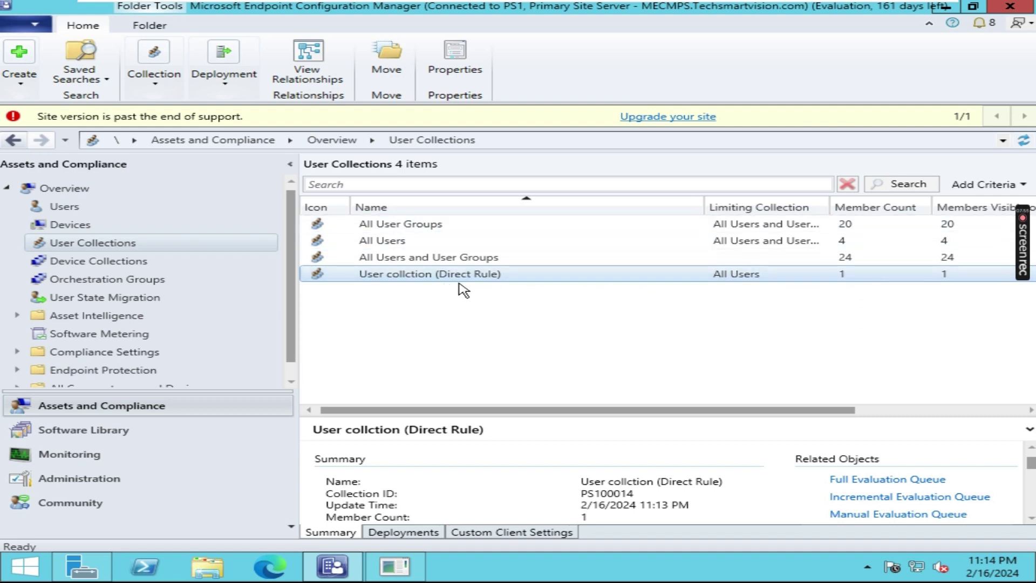
pyautogui.rightClick(511, 282)
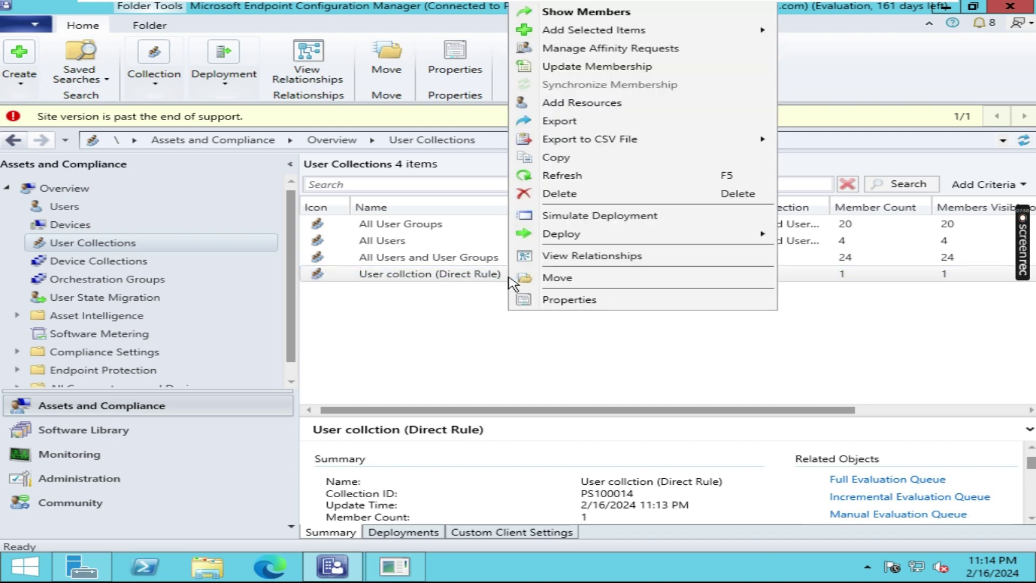
# Step: In the collection's Properties, correct the name to 'User collection (Direct Rule)'
pyautogui.click(582, 300)
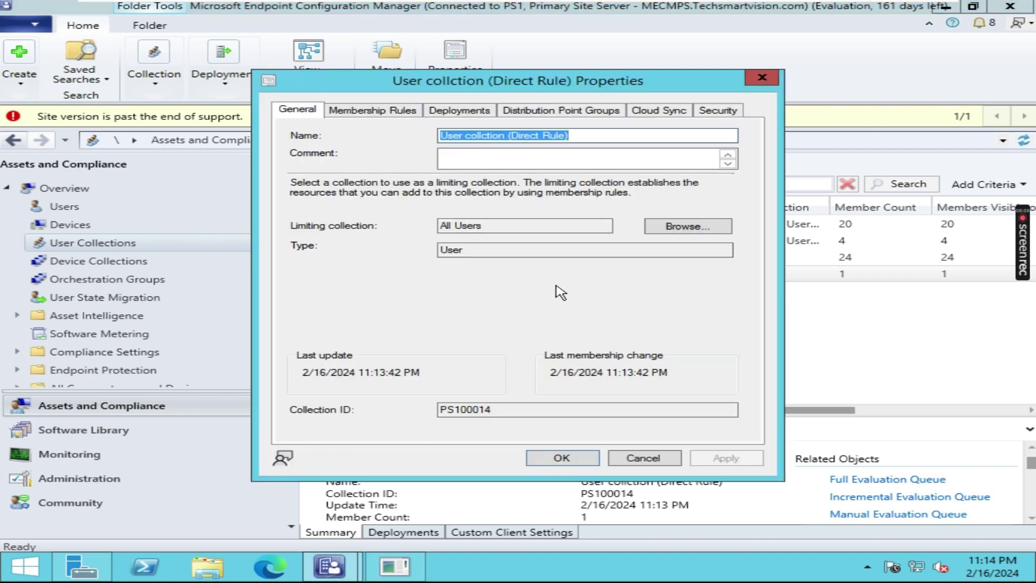
pyautogui.click(484, 136)
pyautogui.write('ec')
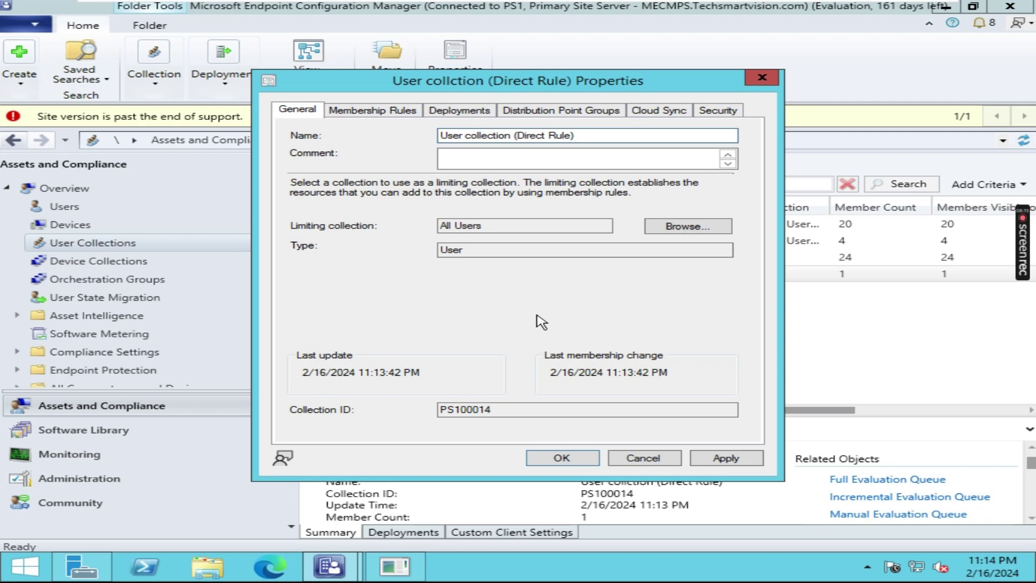
pyautogui.click(366, 114)
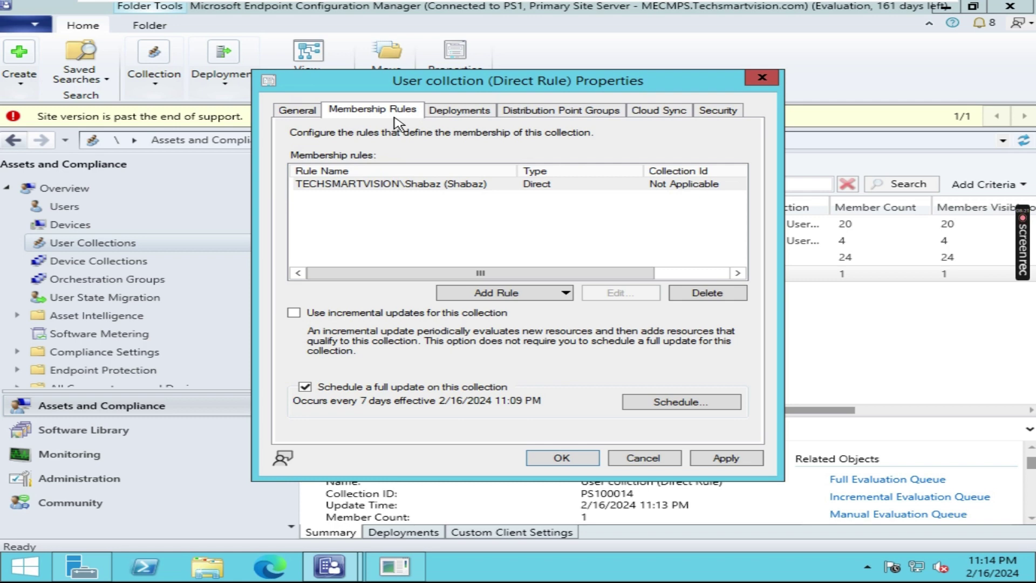
# Step: Start and cancel a new Direct Rule, leaving the single existing direct membership rule
pyautogui.click(527, 293)
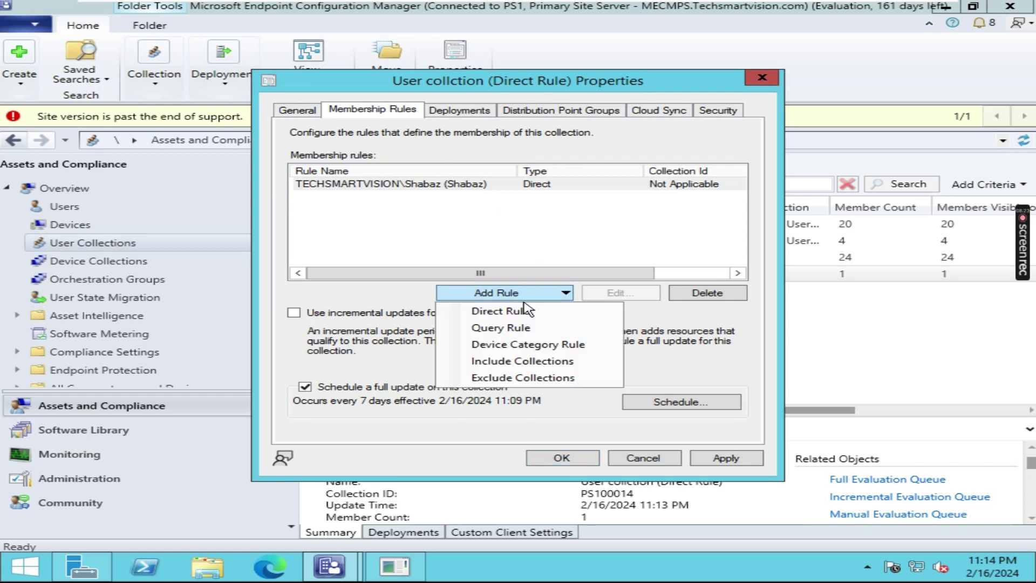
pyautogui.click(523, 313)
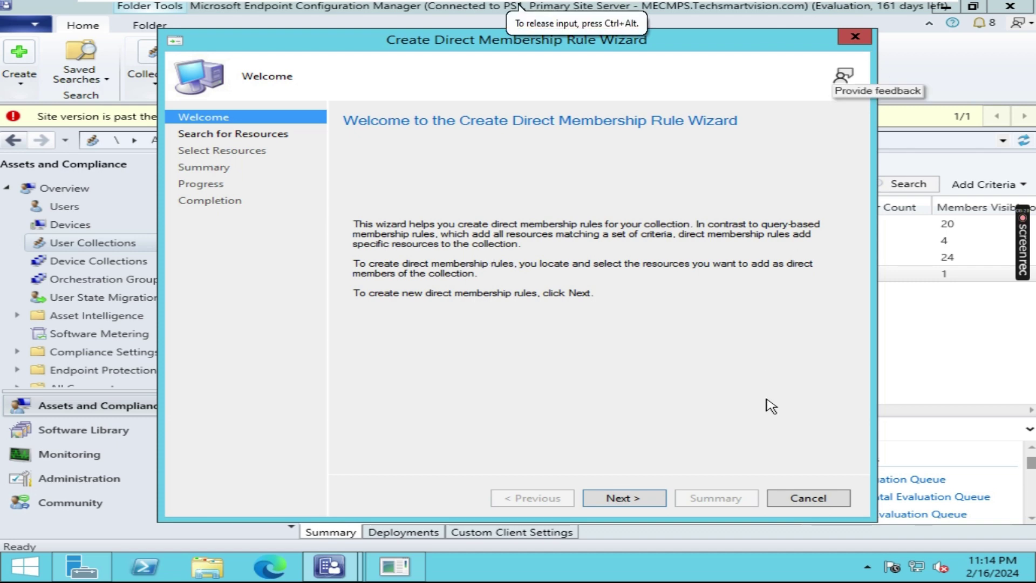
pyautogui.click(823, 499)
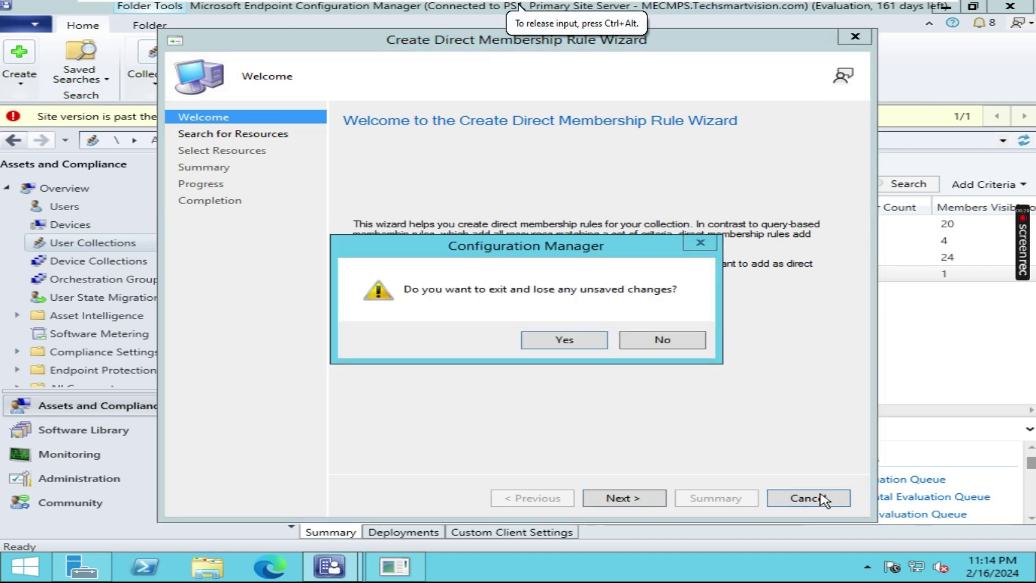
pyautogui.click(579, 343)
pyautogui.click(357, 203)
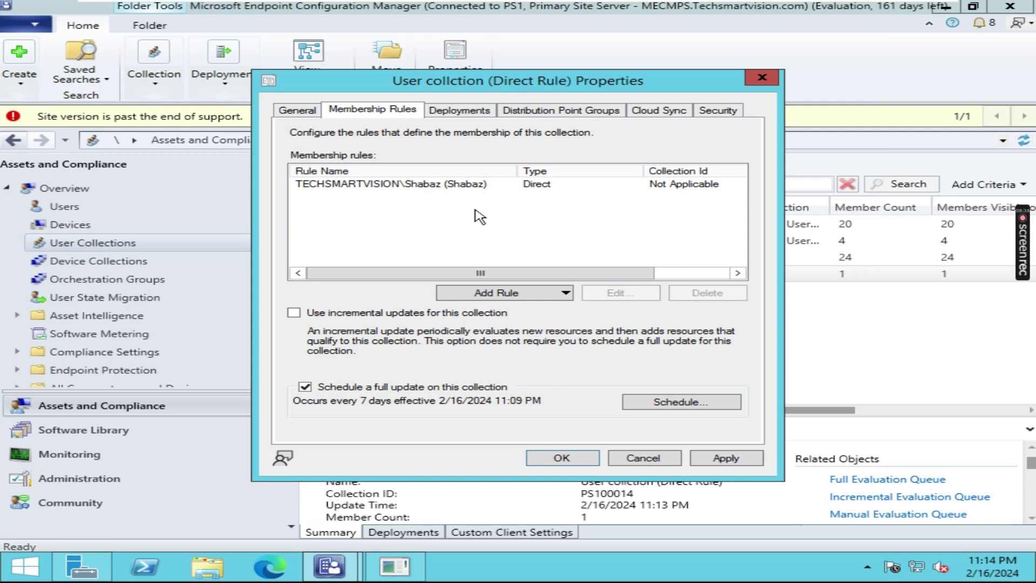
pyautogui.click(420, 188)
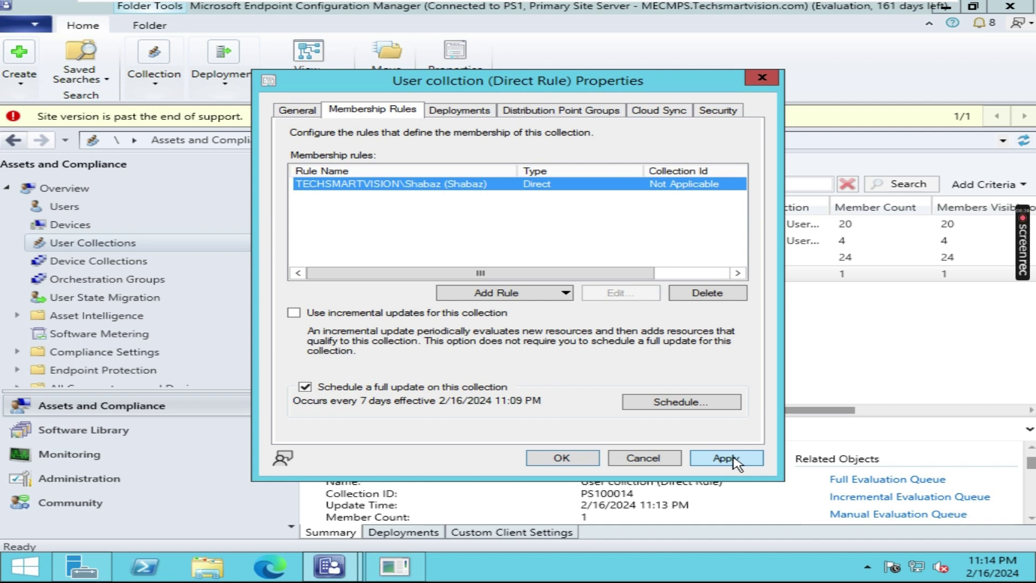
pyautogui.click(561, 458)
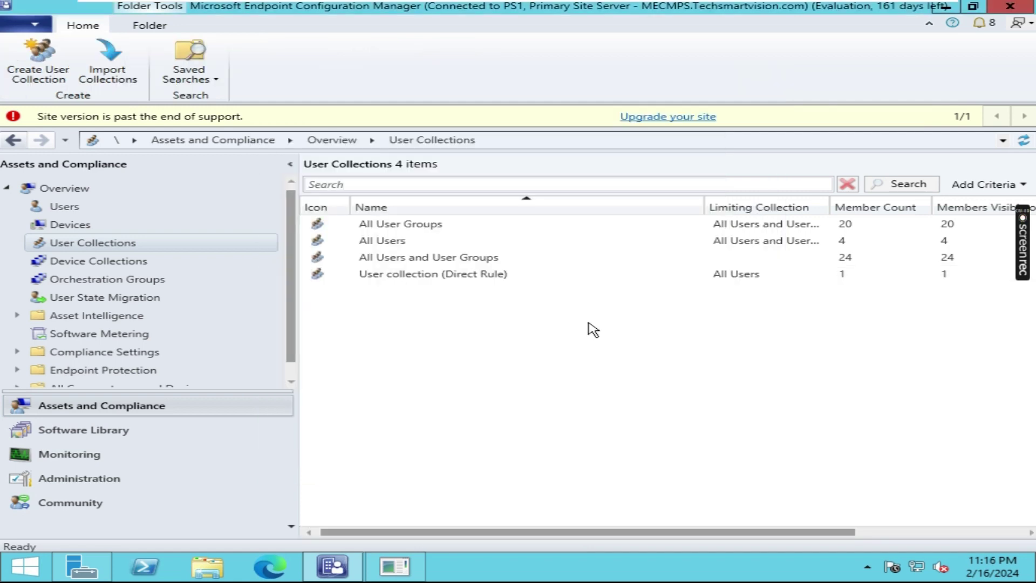